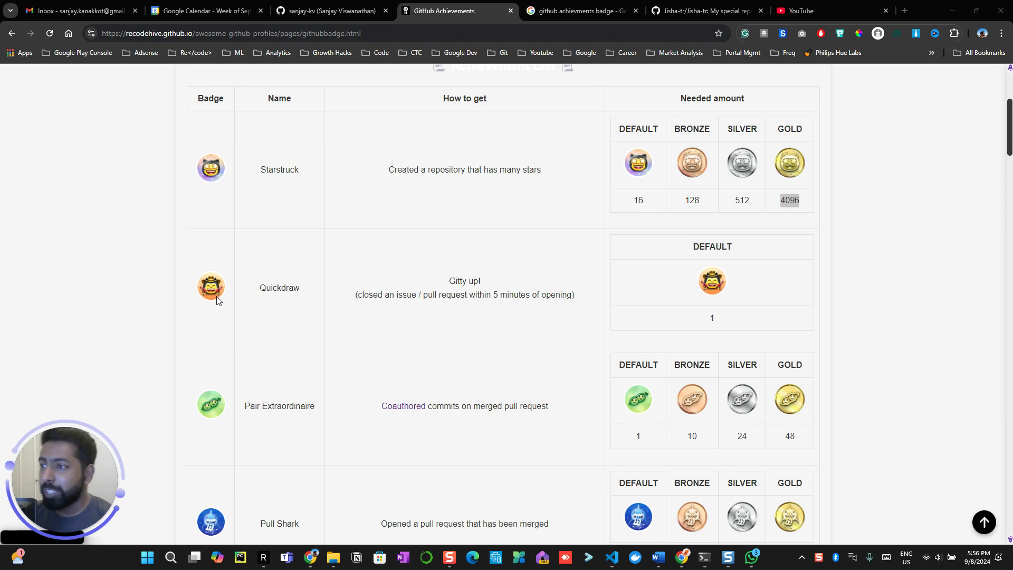
Highlight the Quickdraw badge name on the achievements page and switch between windows
drag(258, 287, 305, 288)
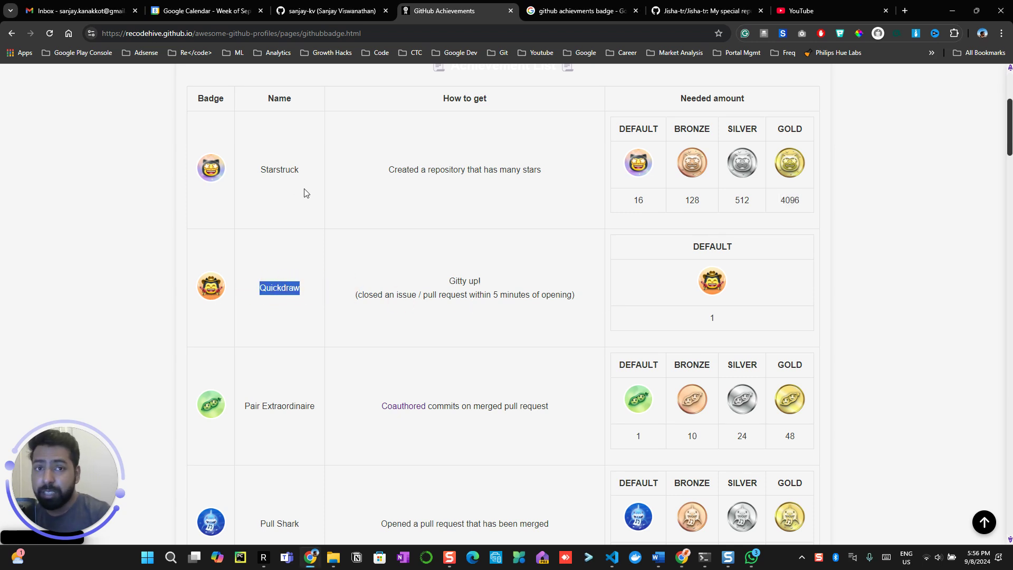
drag(302, 170, 258, 170)
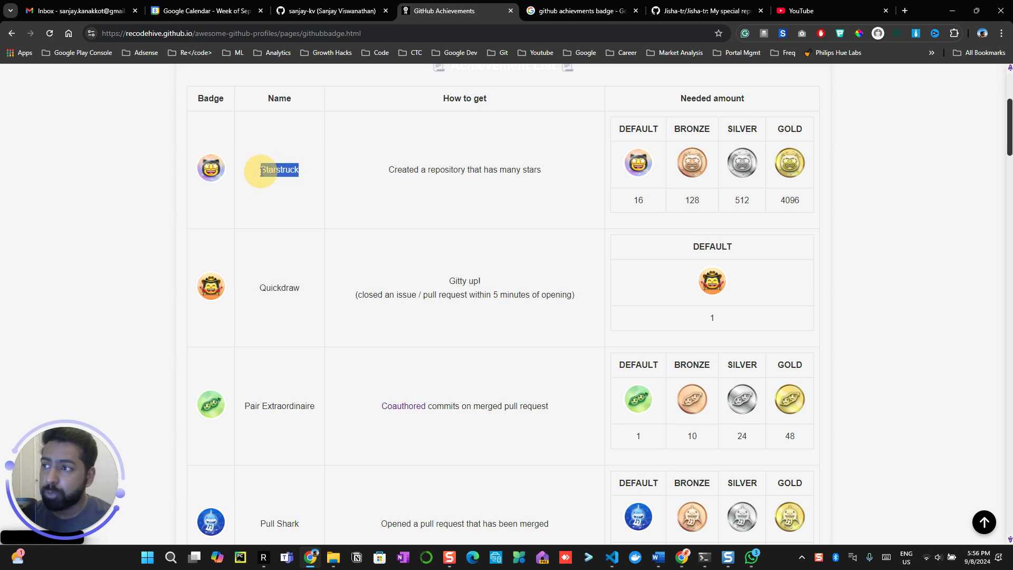
scroll(300, 316, down, 2)
scroll(300, 343, down, 1)
drag(301, 320, 258, 321)
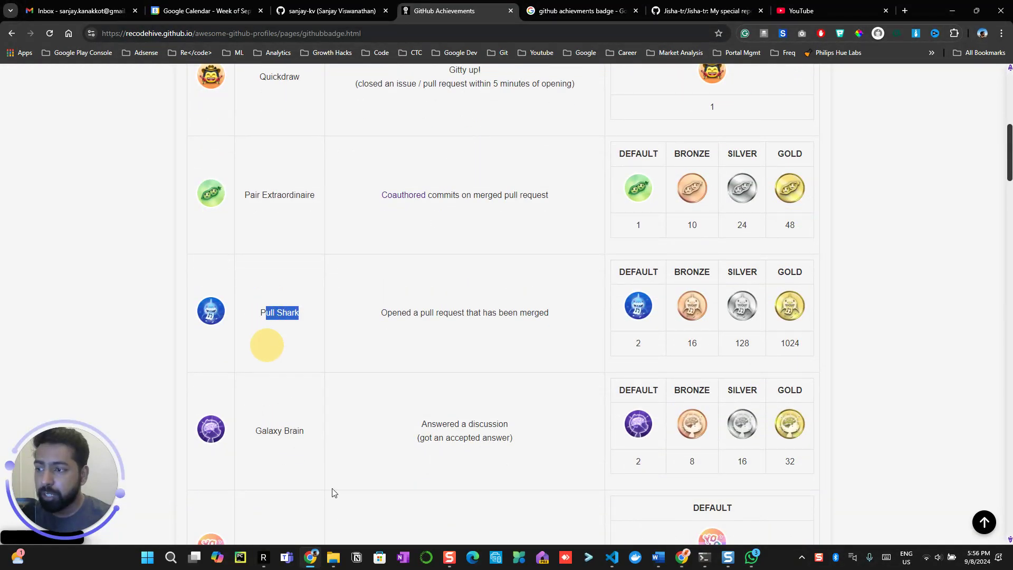
drag(305, 433, 238, 432)
scroll(237, 428, down, 1)
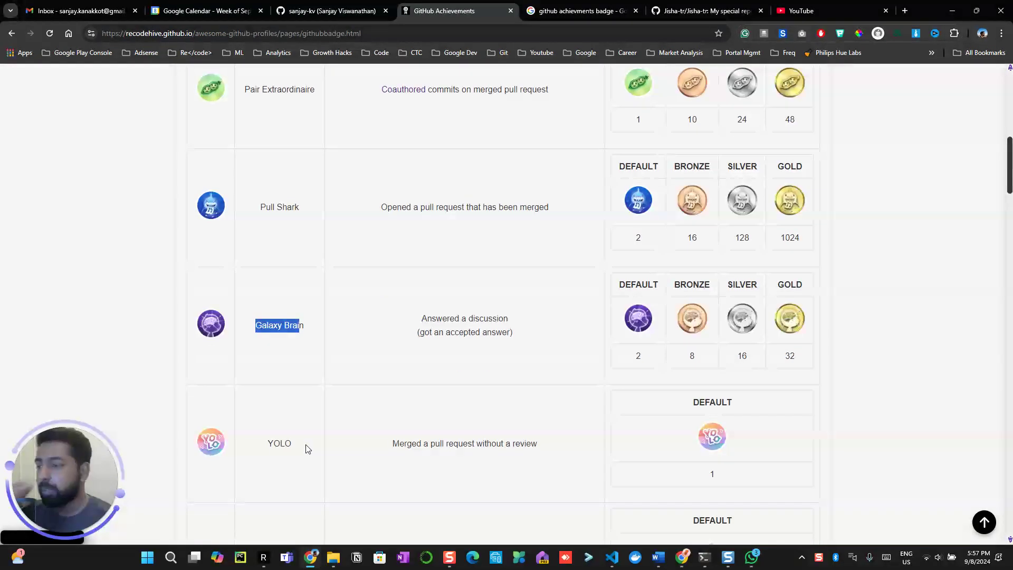
scroll(308, 317, up, 3)
scroll(309, 209, up, 1)
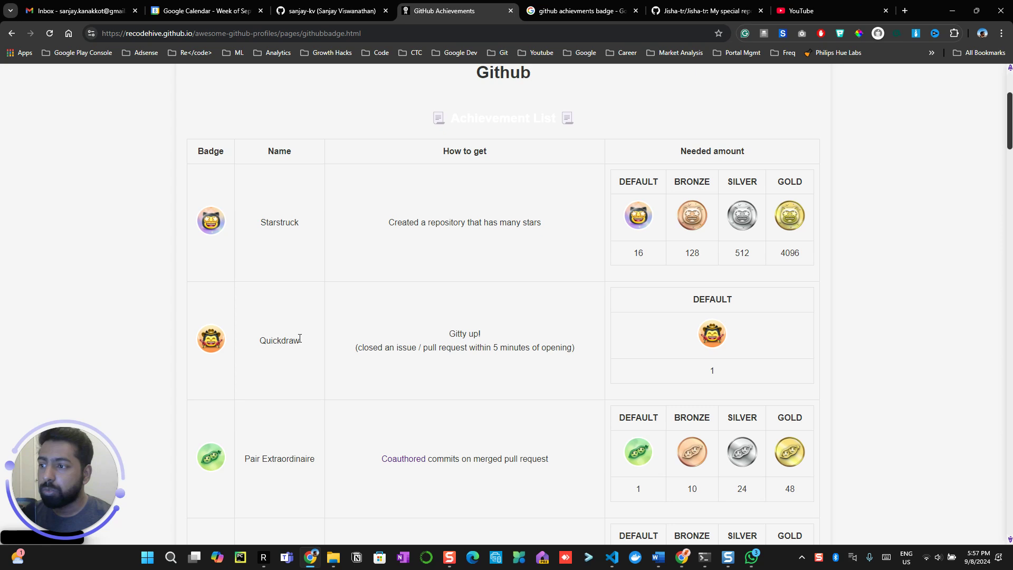
drag(302, 340, 258, 339)
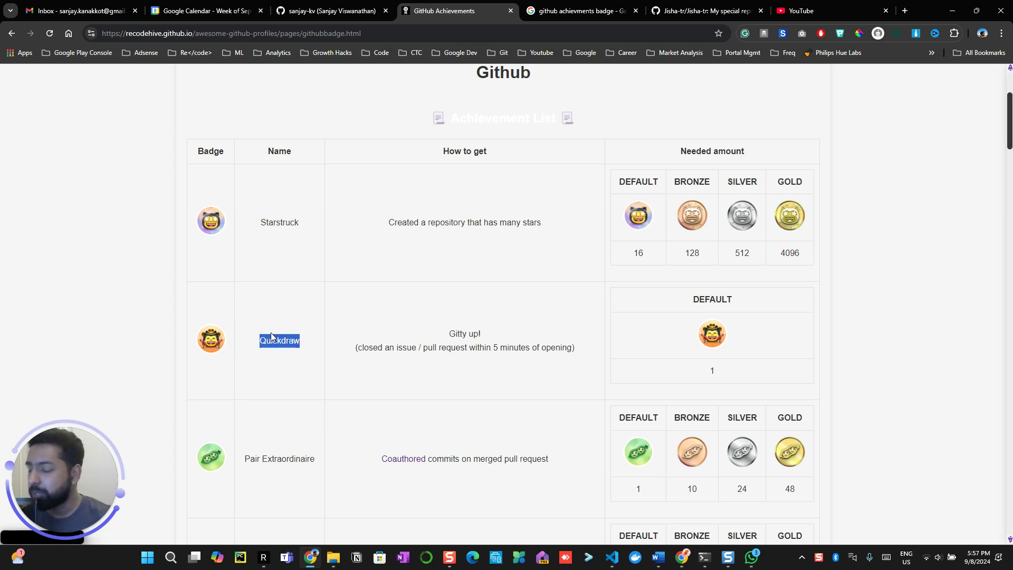
key(alt+Tab)
key(alt+Tab)
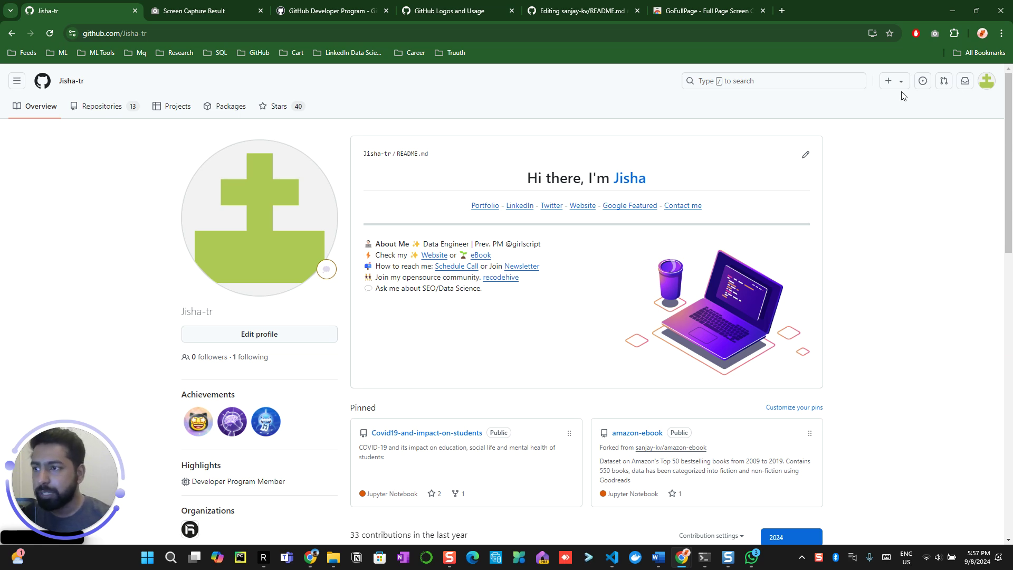
key(alt+Tab)
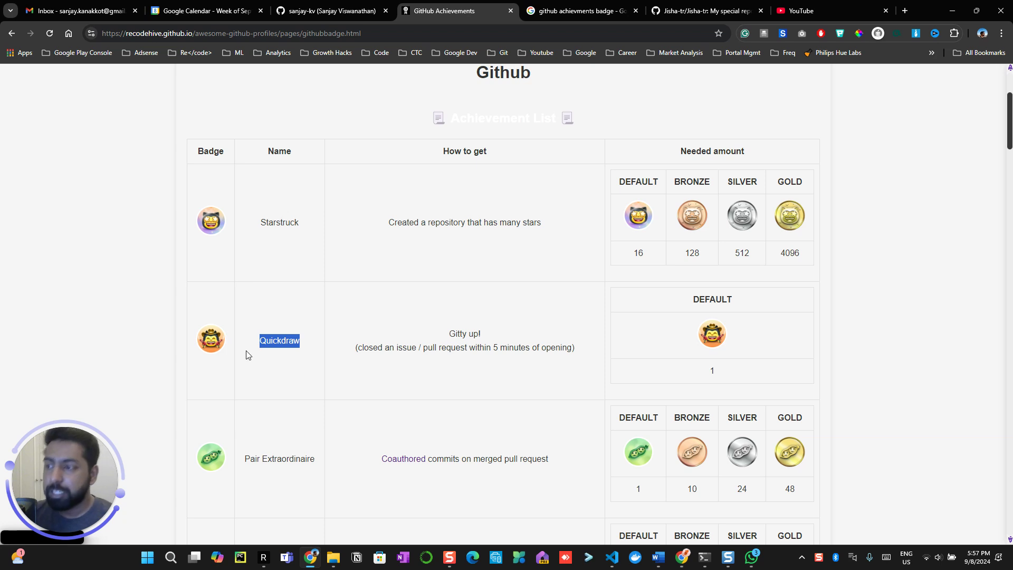
Create public repo demo-badge under Jisha-tr with description 'My special repo' and a README
key(alt+Tab)
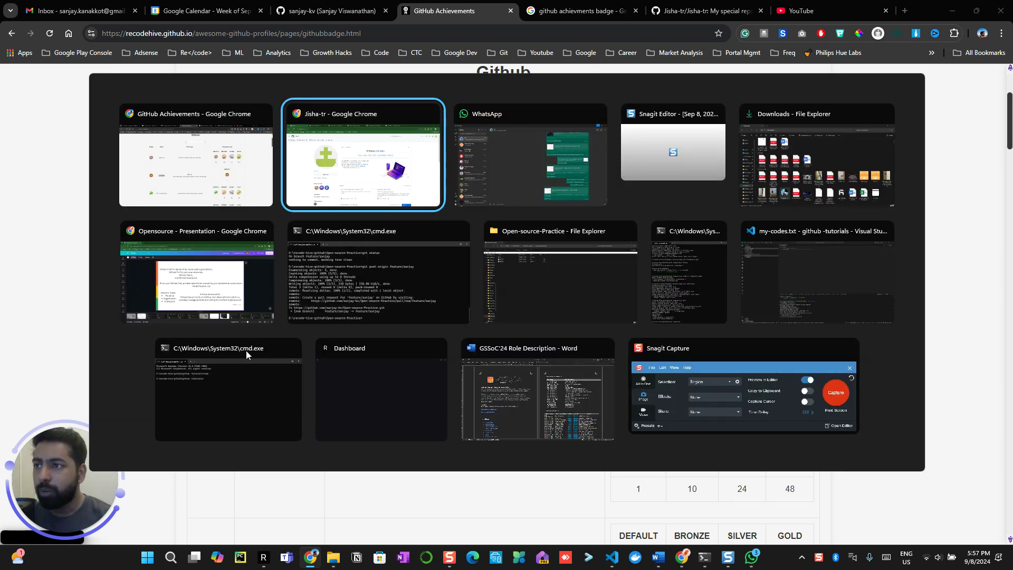
click(895, 81)
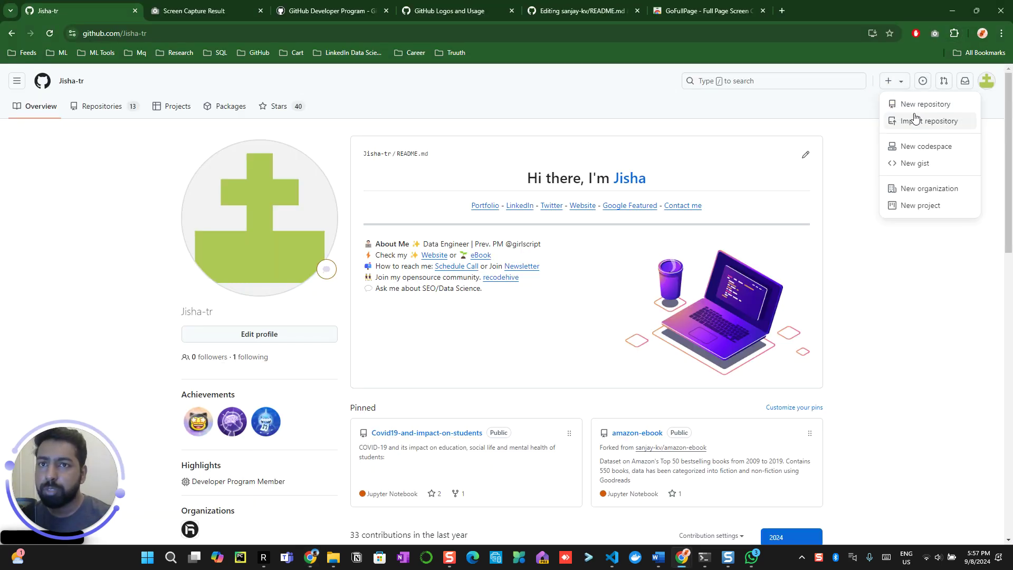
click(918, 102)
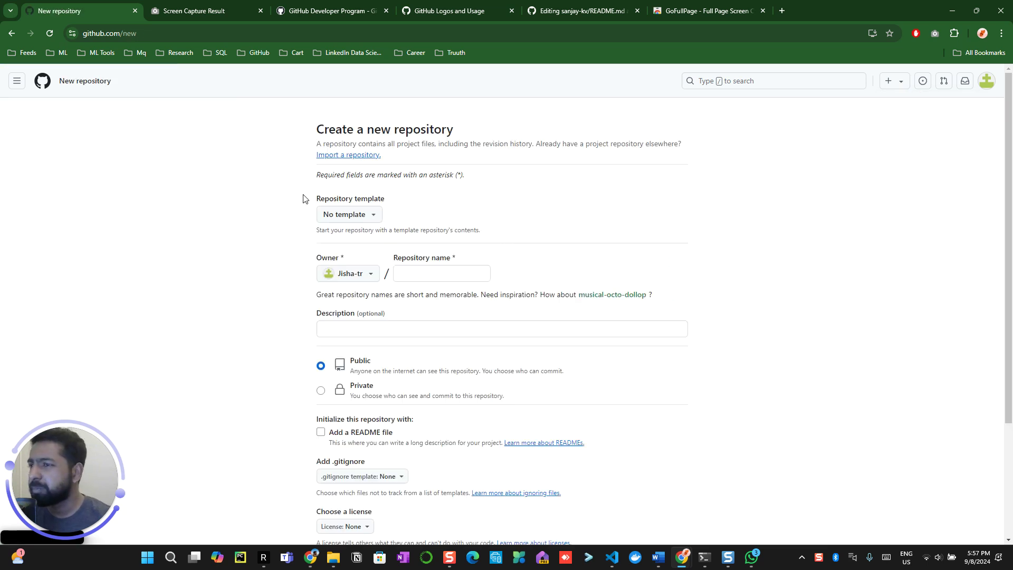
click(424, 273)
text(demo)
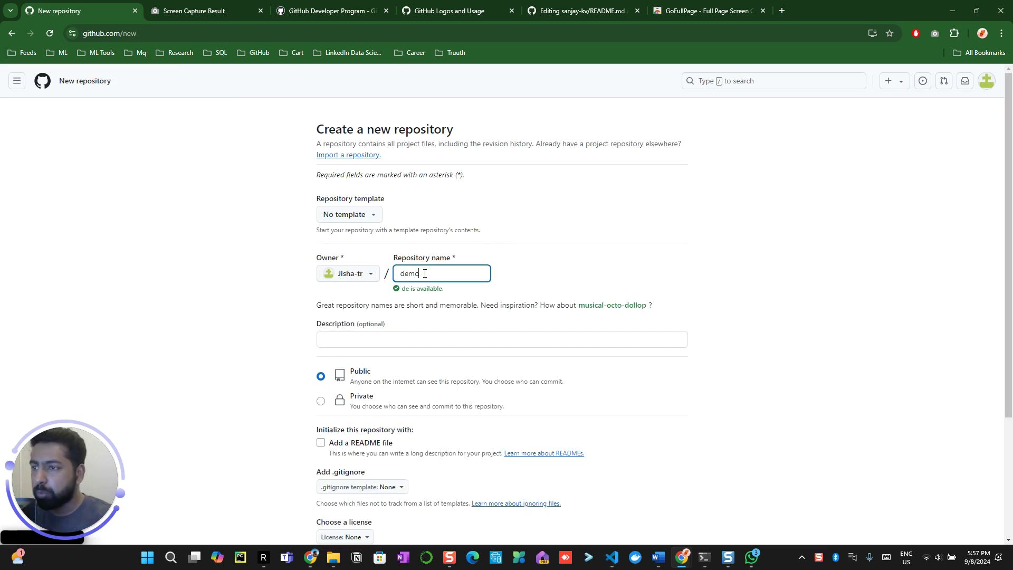
text(-gadge)
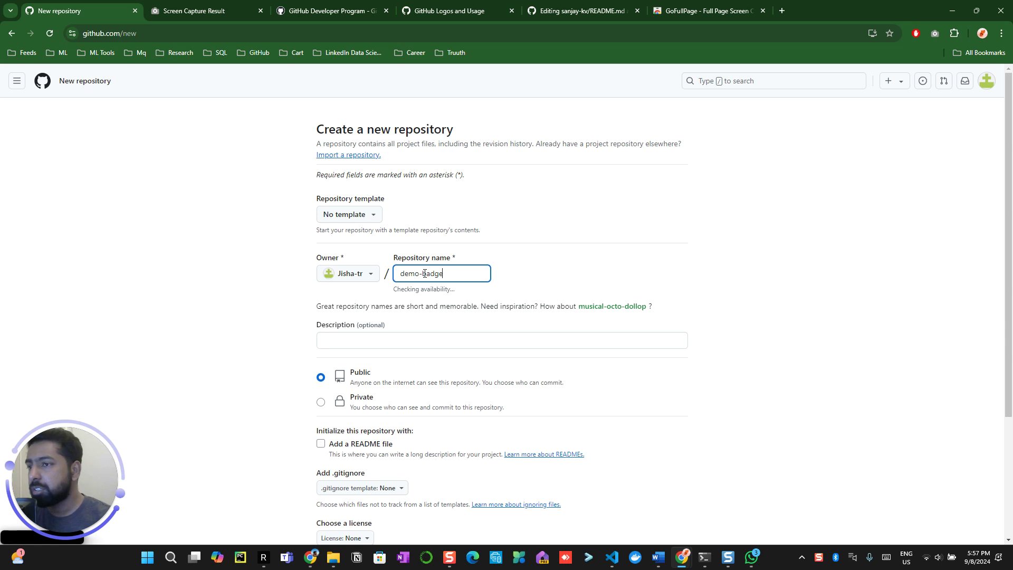
click(331, 273)
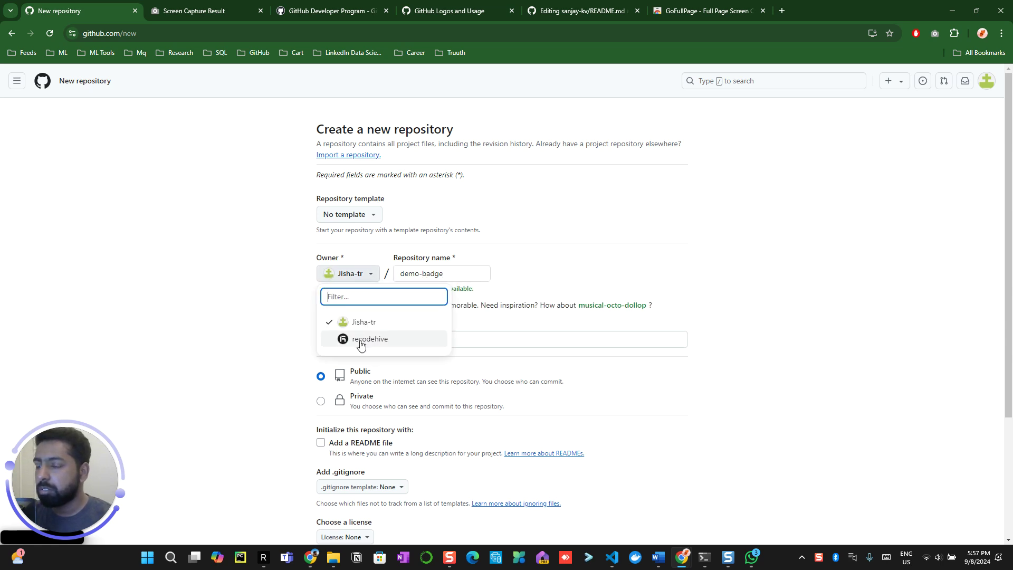
click(299, 342)
click(387, 340)
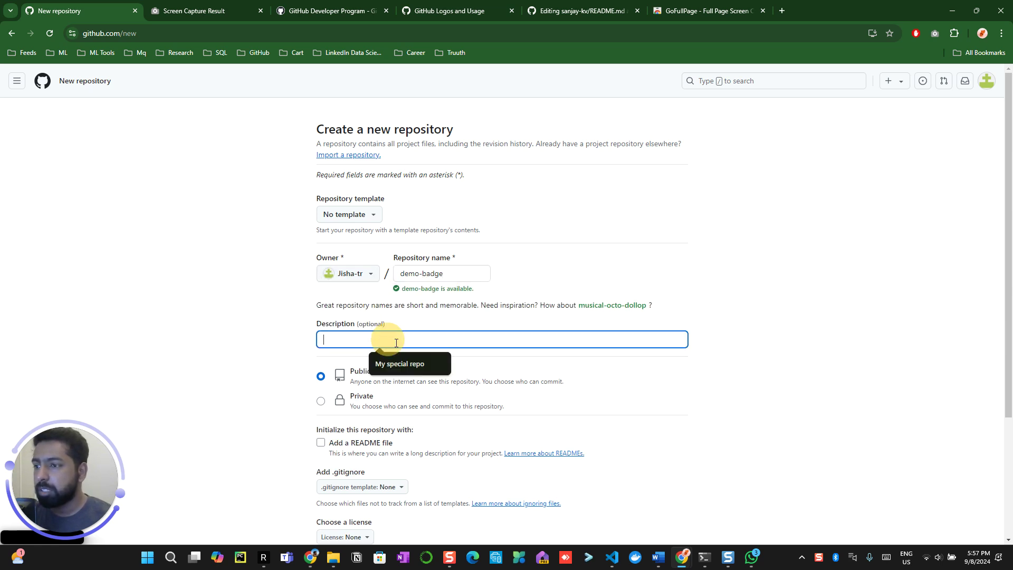
text(My special repo)
scroll(388, 443, down, 3)
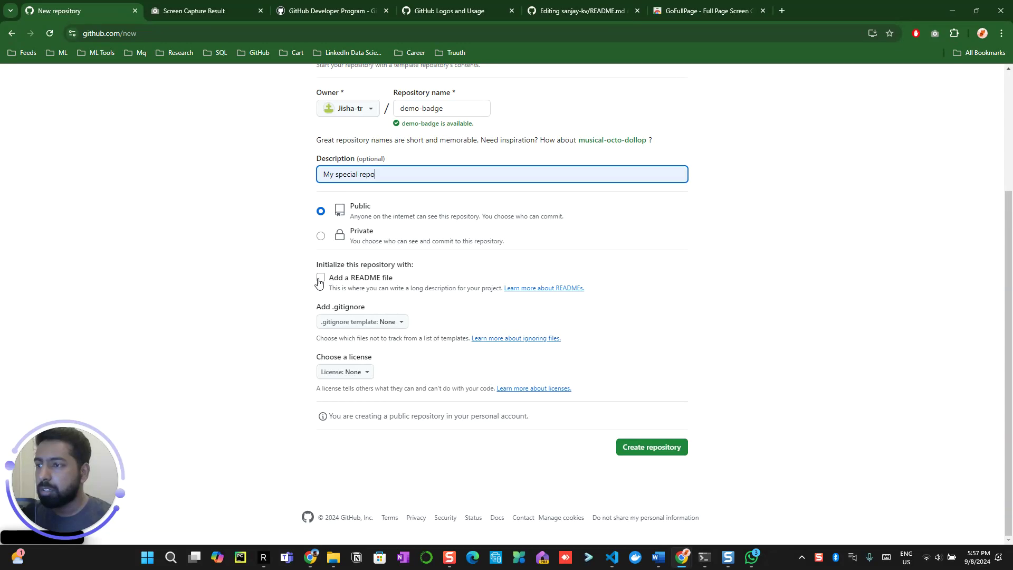
click(319, 278)
click(665, 468)
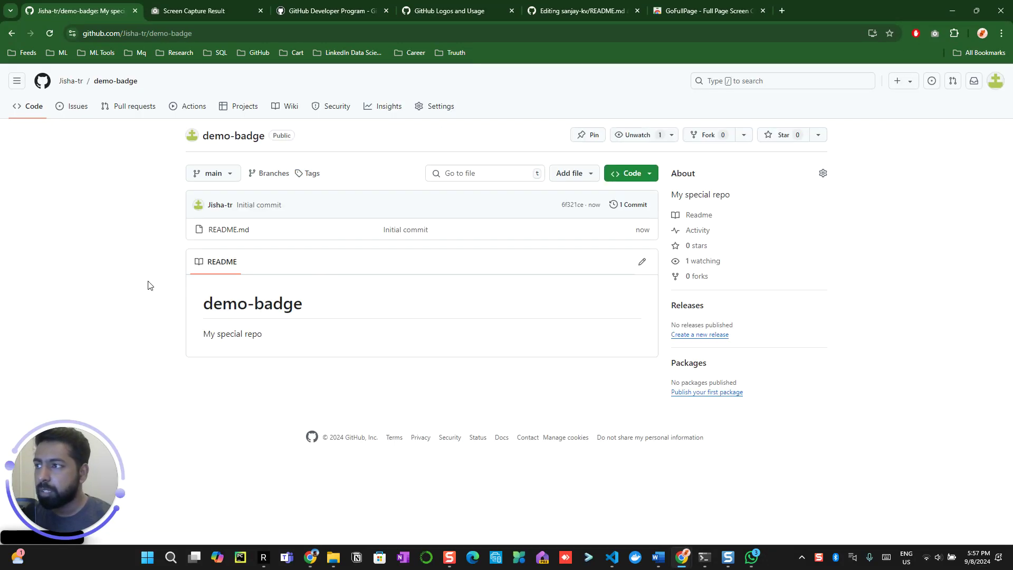
Submit 'Demo issue' #1 in demo-badge, close it as completed, and return to achievements
click(78, 106)
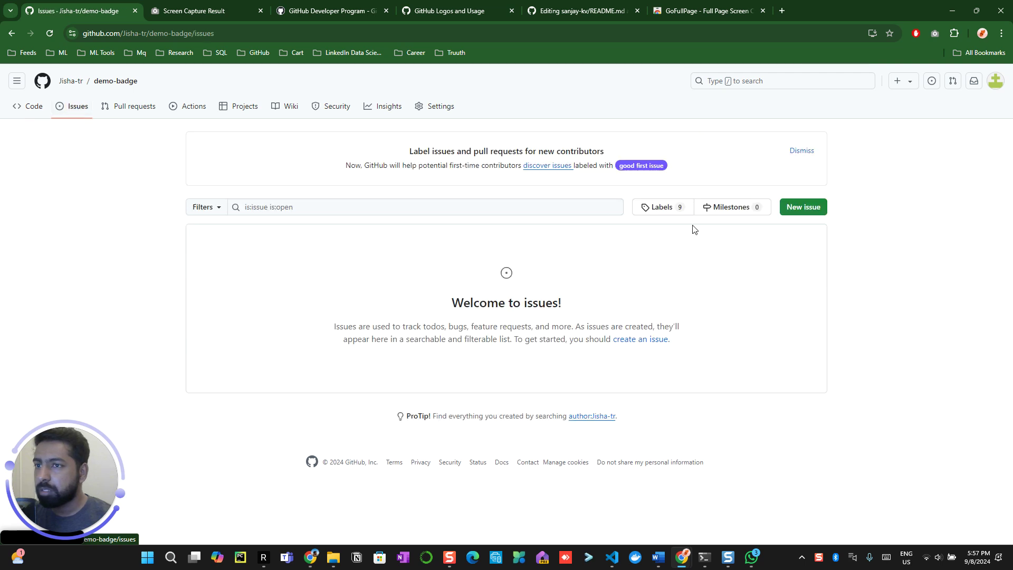
click(803, 210)
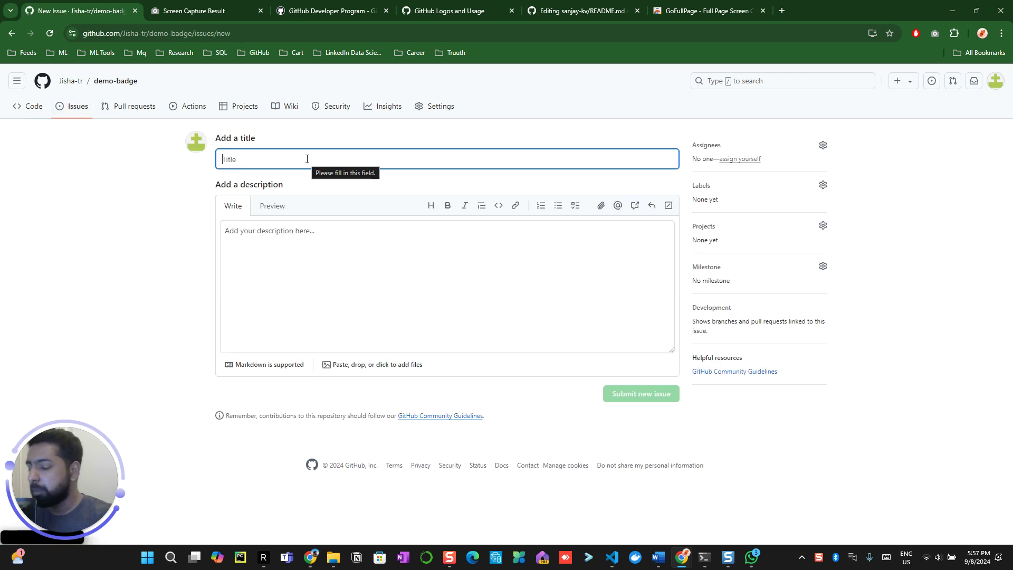
text(De)
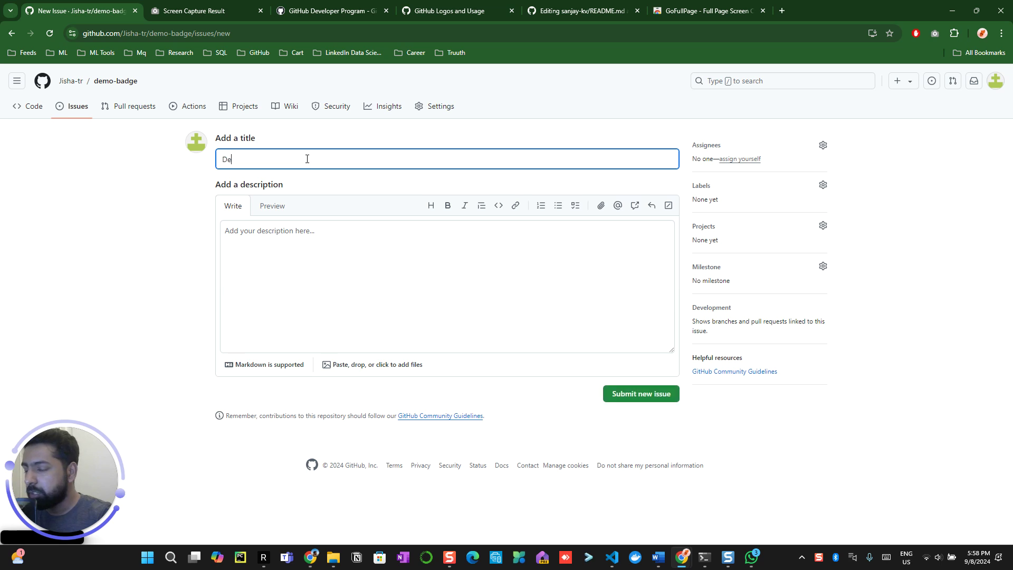
text(mo issue)
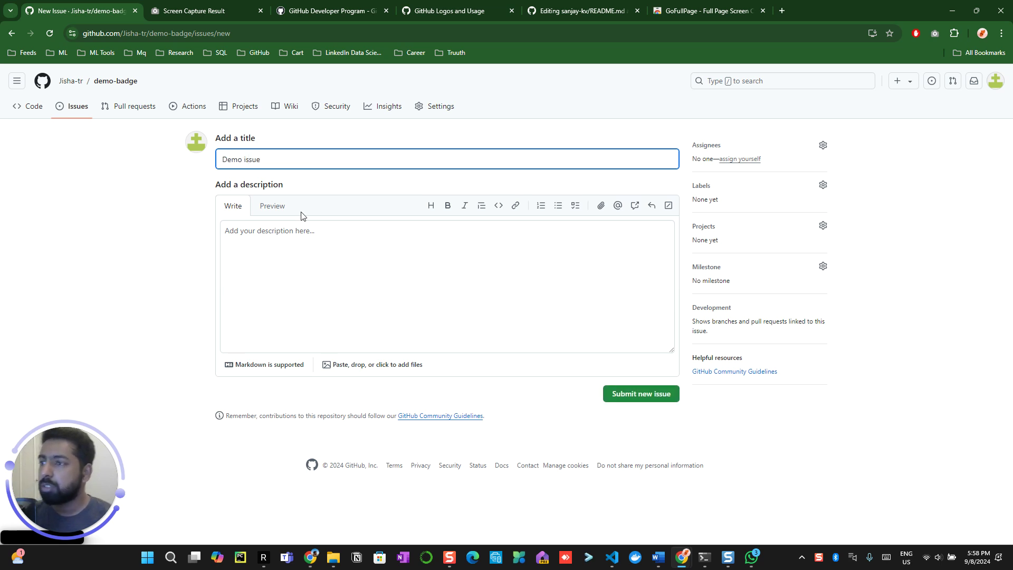
click(277, 272)
text(This is my demo issue)
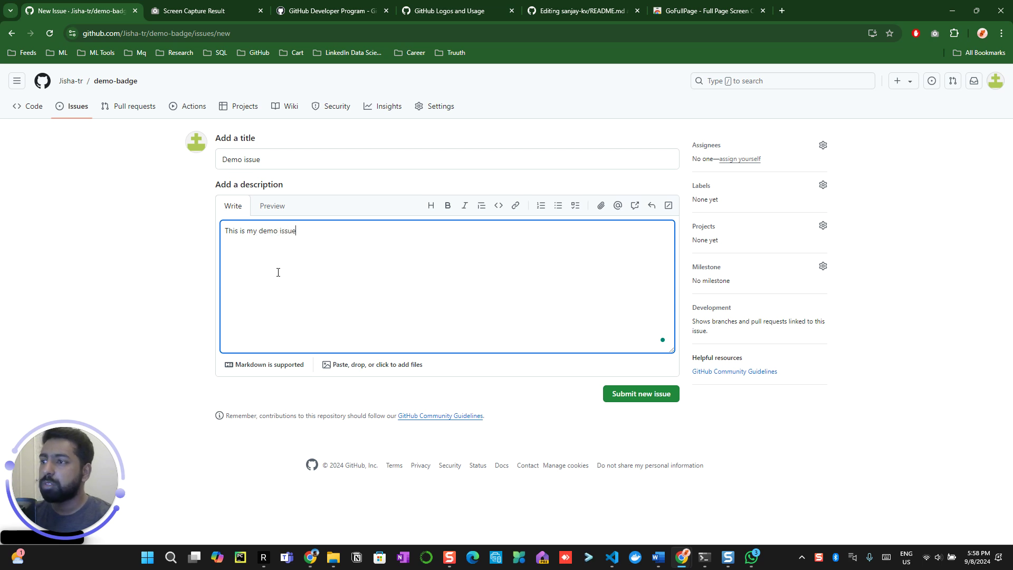
click(640, 393)
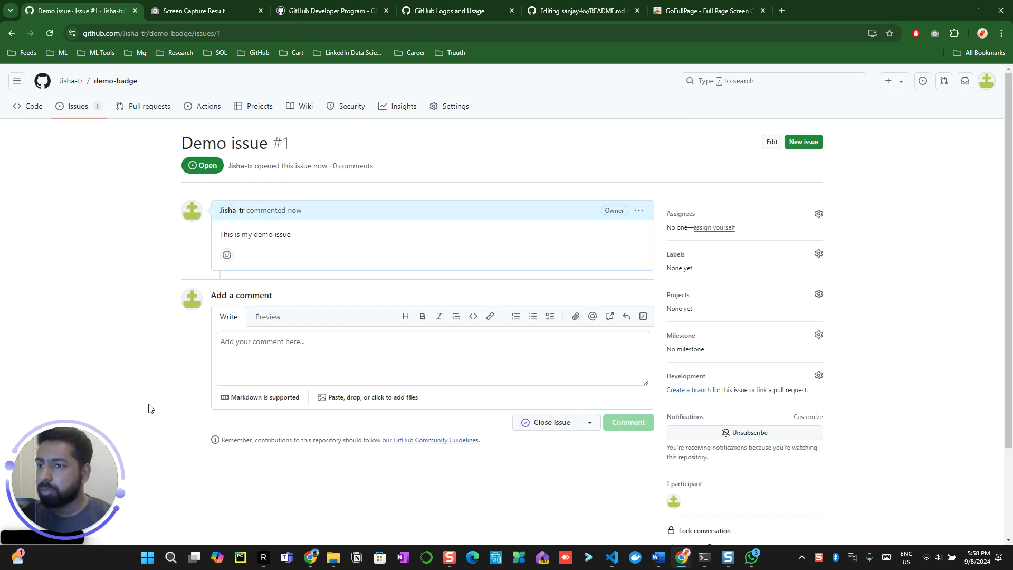
click(528, 426)
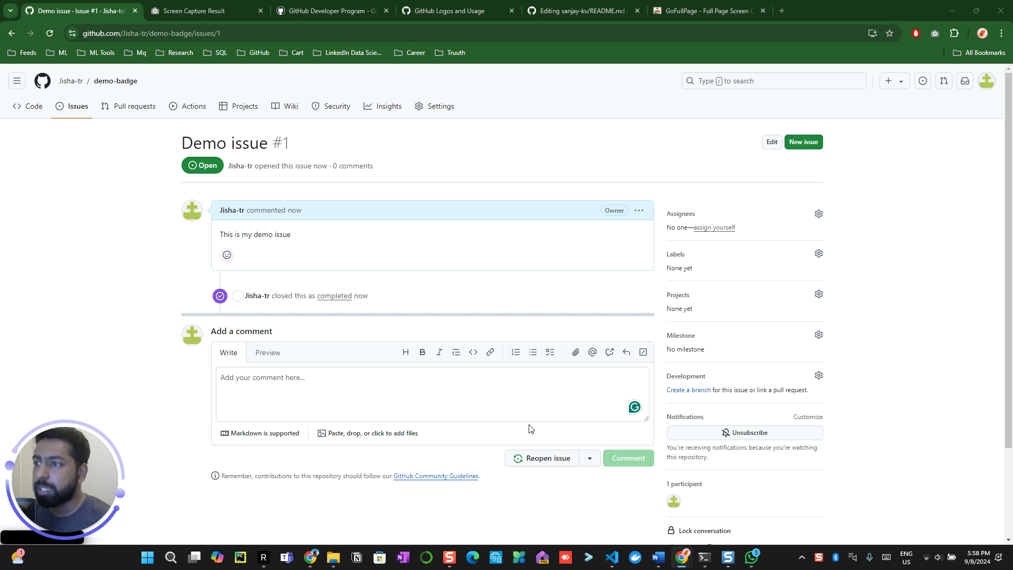
key(alt+Tab)
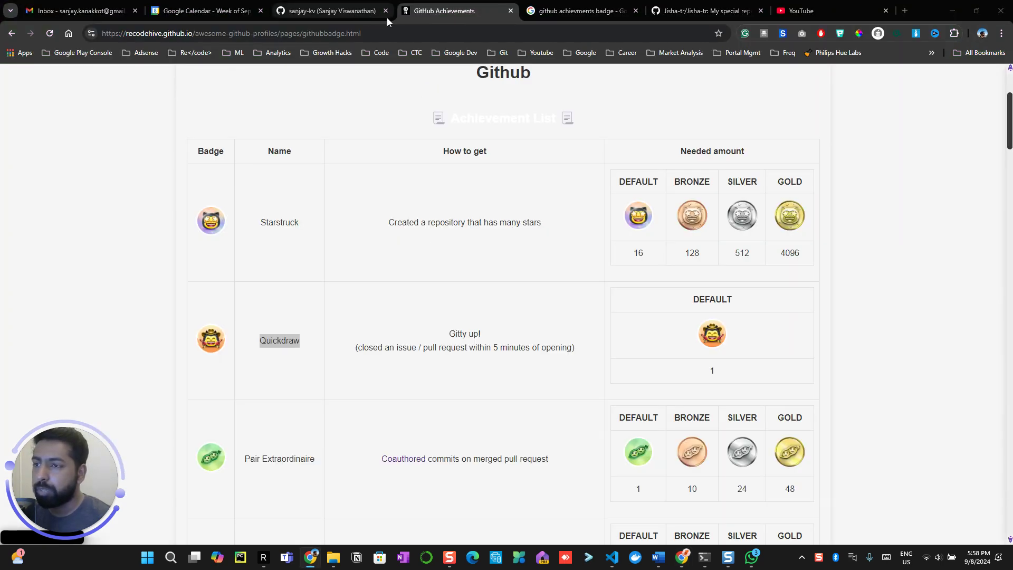
Check the Jisha-tr profile's four badges, then send the README-editing tab to github.com
key(alt+Tab)
click(987, 81)
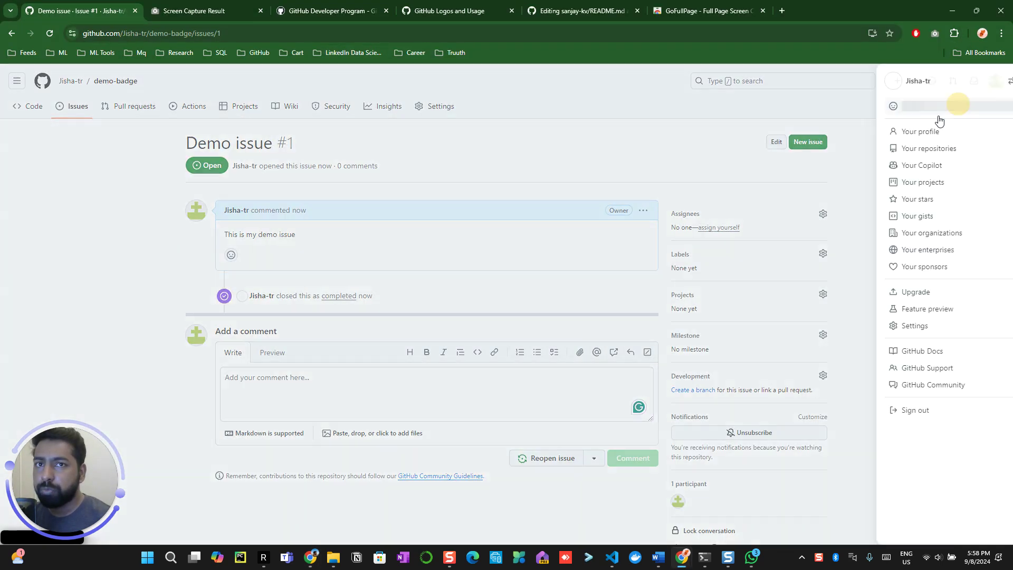
click(888, 132)
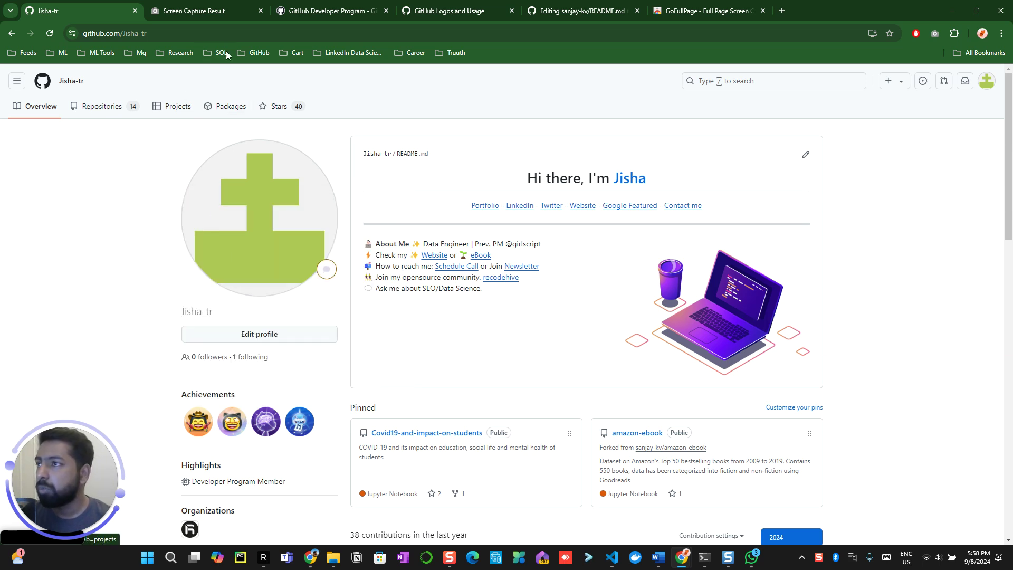
click(582, 11)
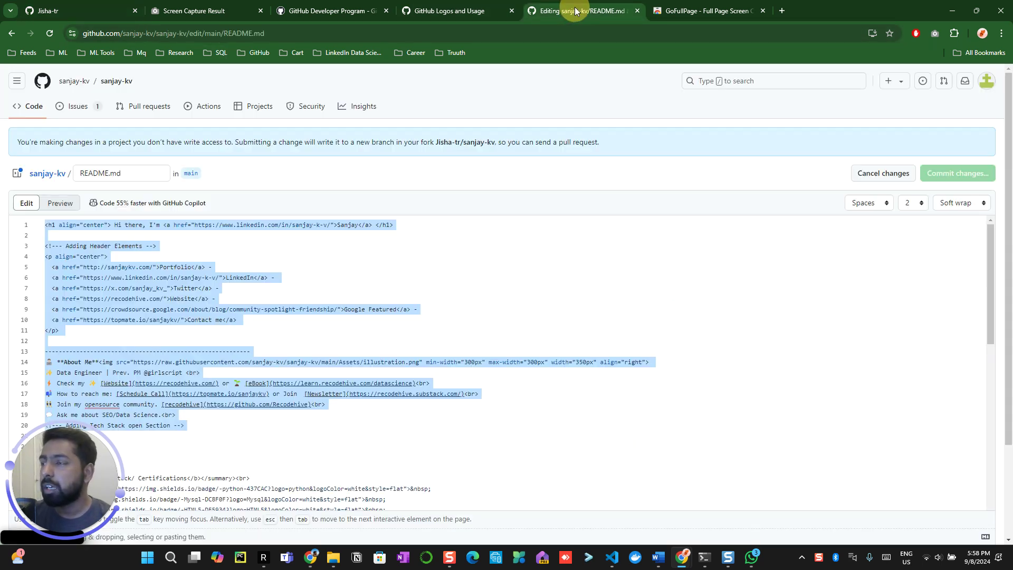
click(42, 81)
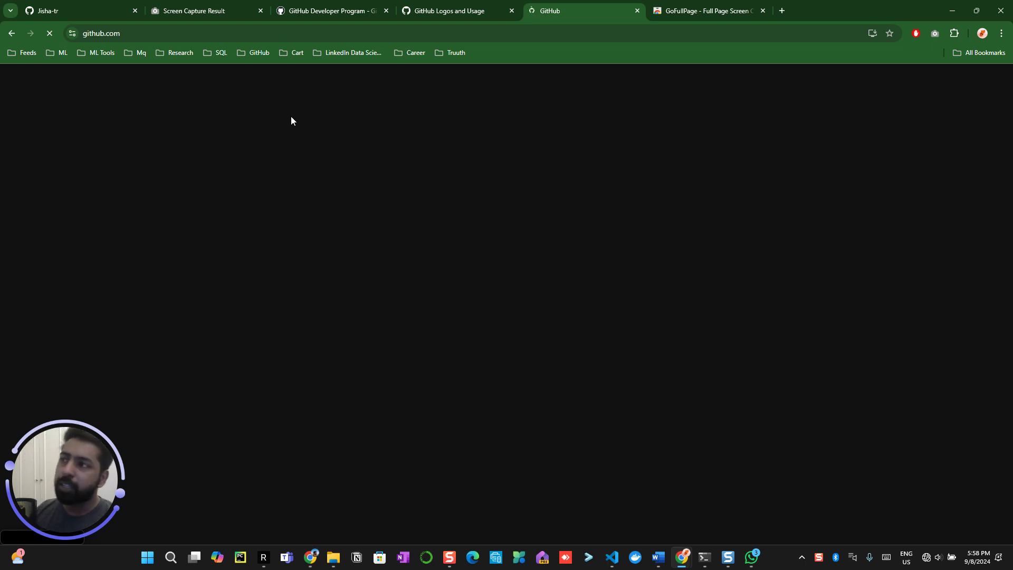
Go from the sanjay-kv profile via Recode Hive to awesome-github-profiles' issue list
key(alt+Tab)
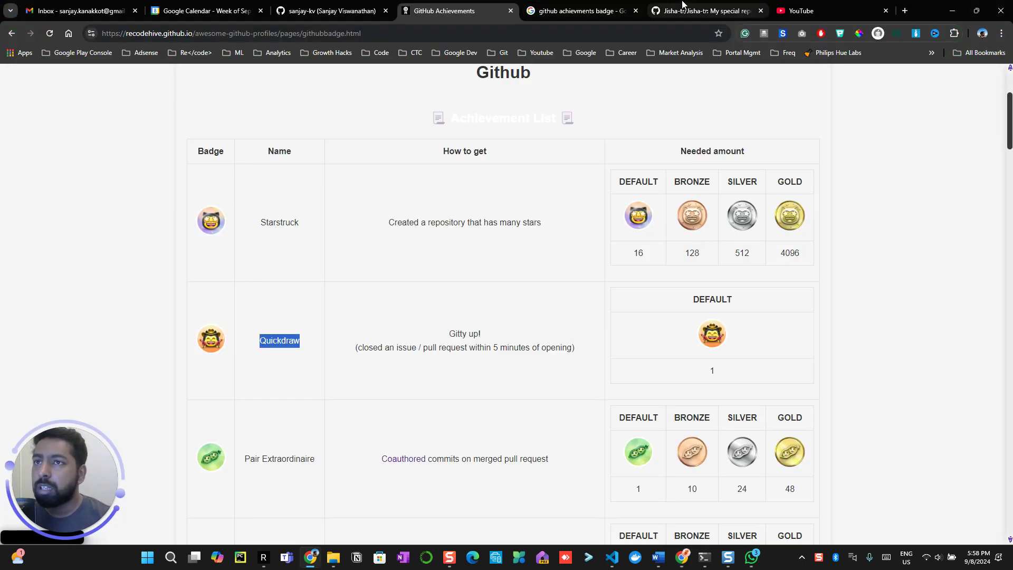
click(301, 10)
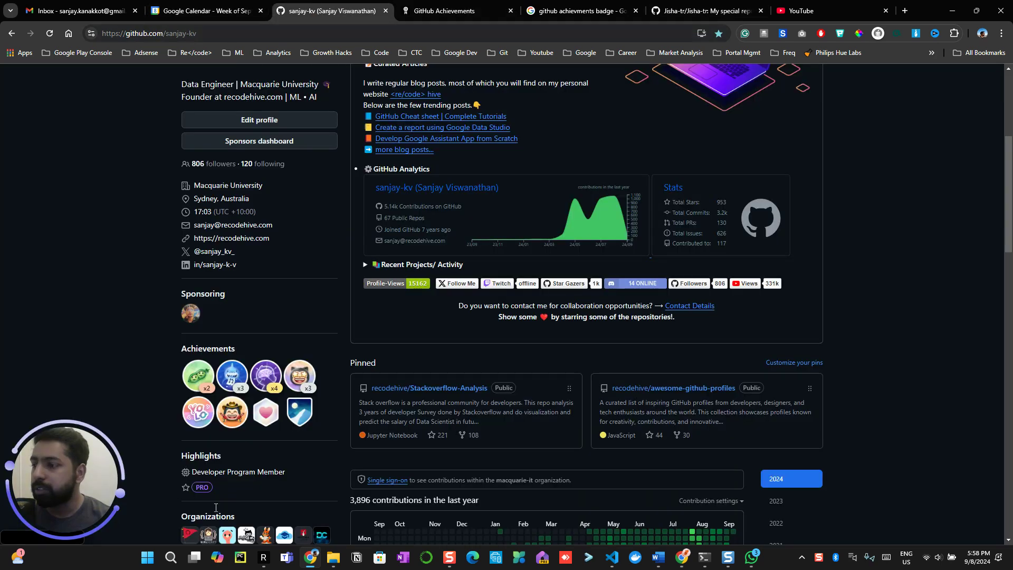
scroll(228, 317, down, 5)
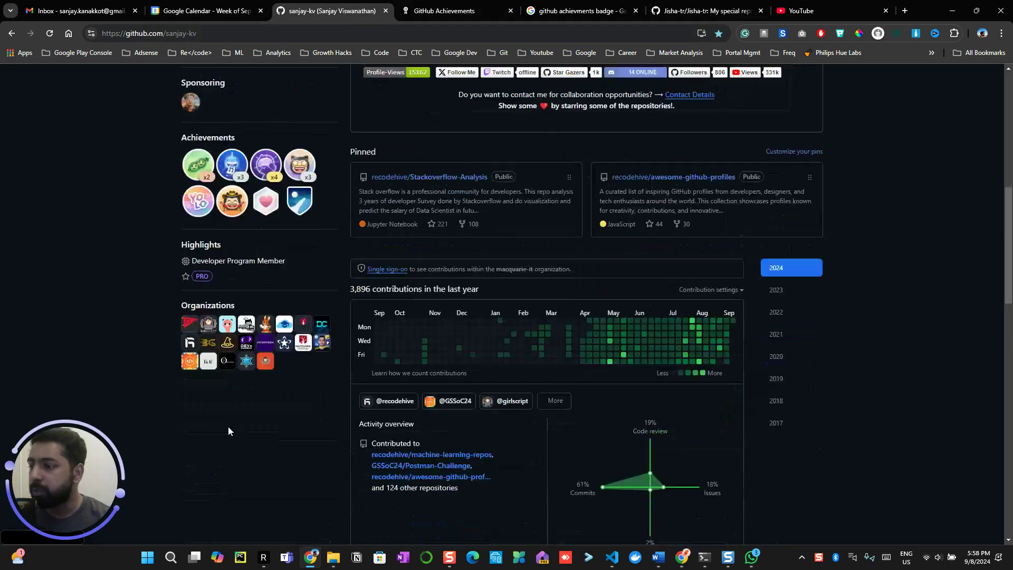
click(190, 342)
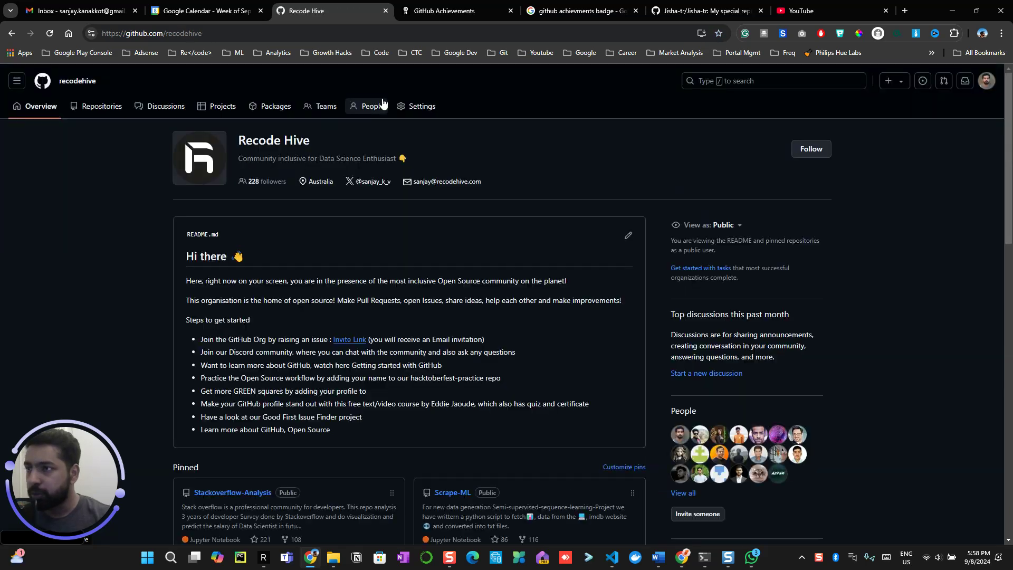
scroll(244, 324, down, 5)
click(240, 313)
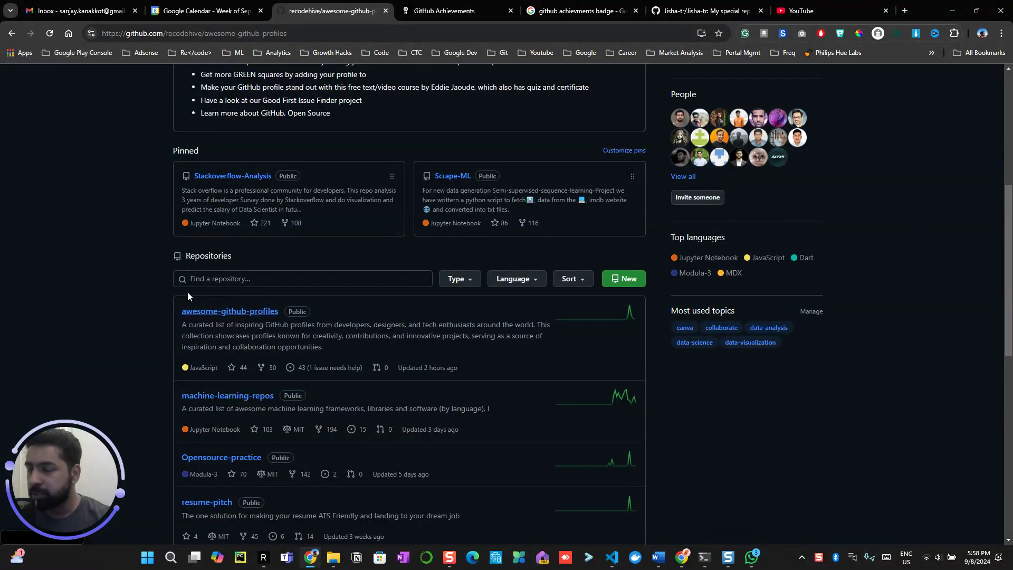
click(77, 107)
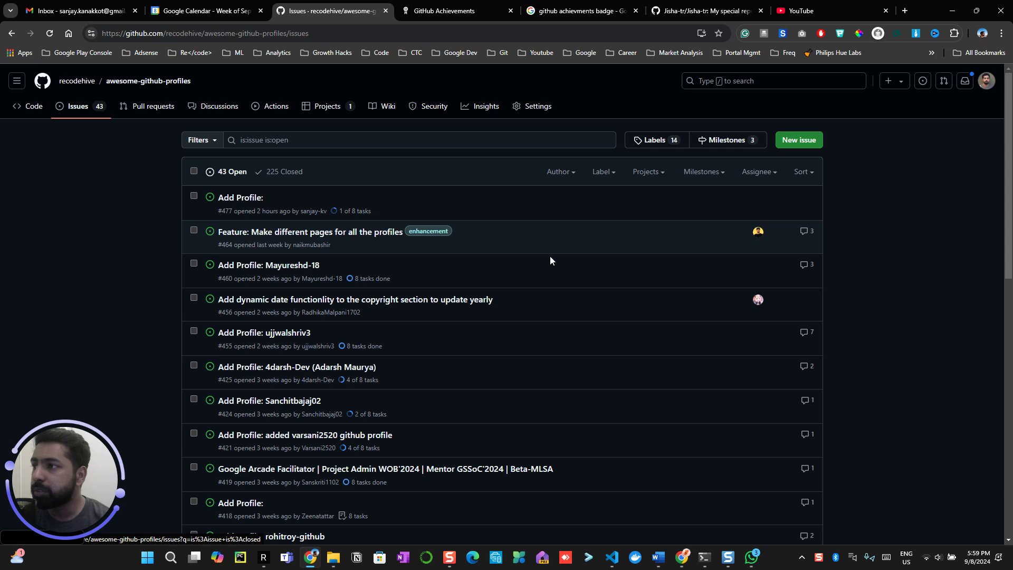
scroll(443, 520, down, 1)
scroll(443, 520, down, 2)
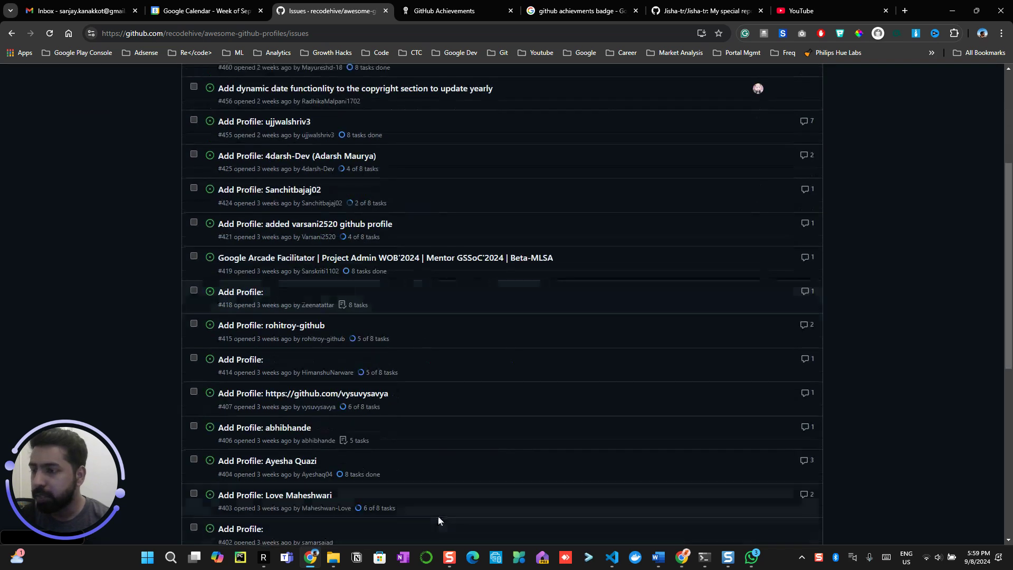
scroll(438, 516, down, 1)
scroll(406, 491, up, 5)
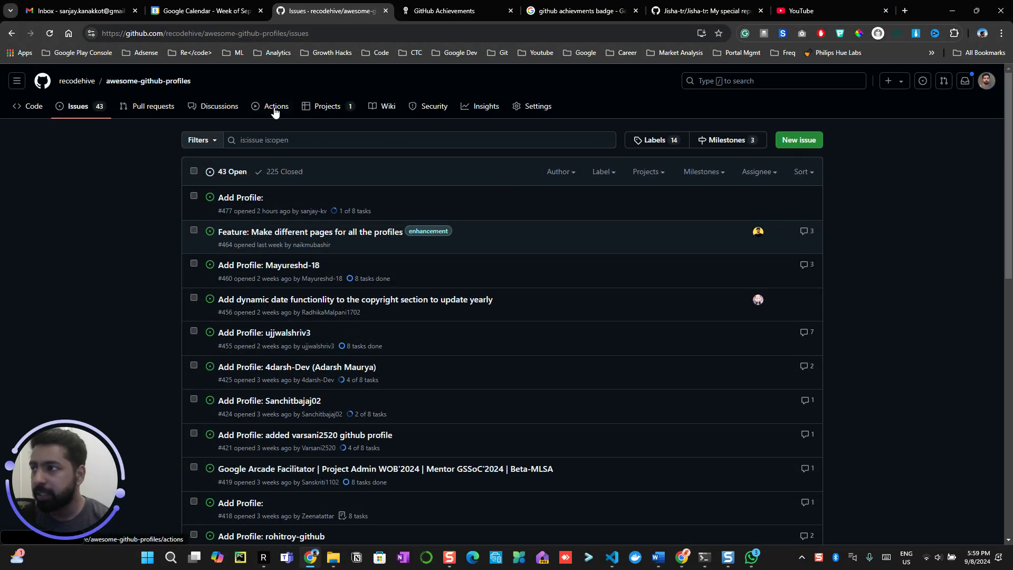
Start a new issue on awesome-github-profiles to reach the Add Profile/Error/Feature request templates
click(815, 140)
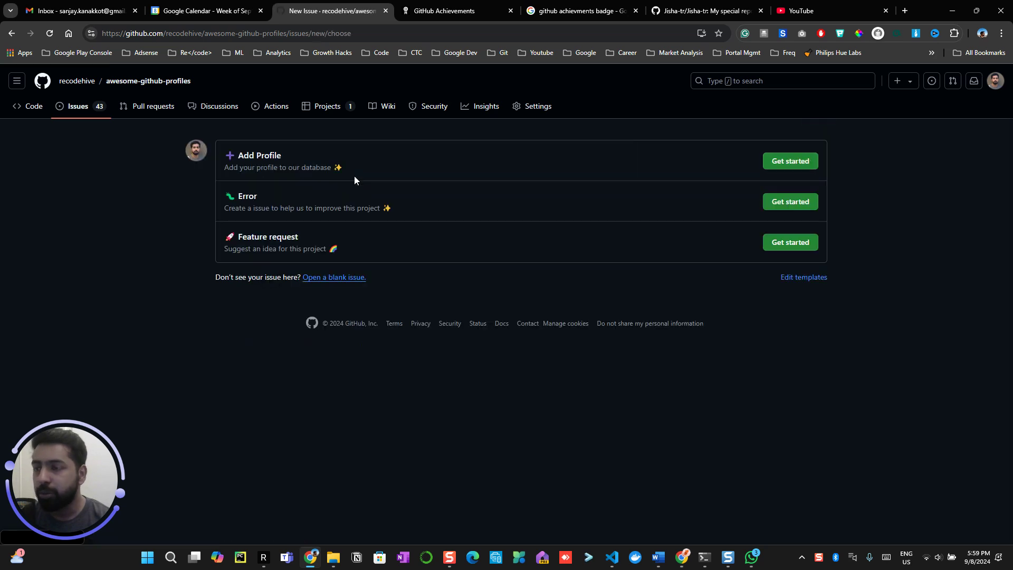
File blank issue #478 'i want to improve home page UI', reusing the title as description
click(346, 278)
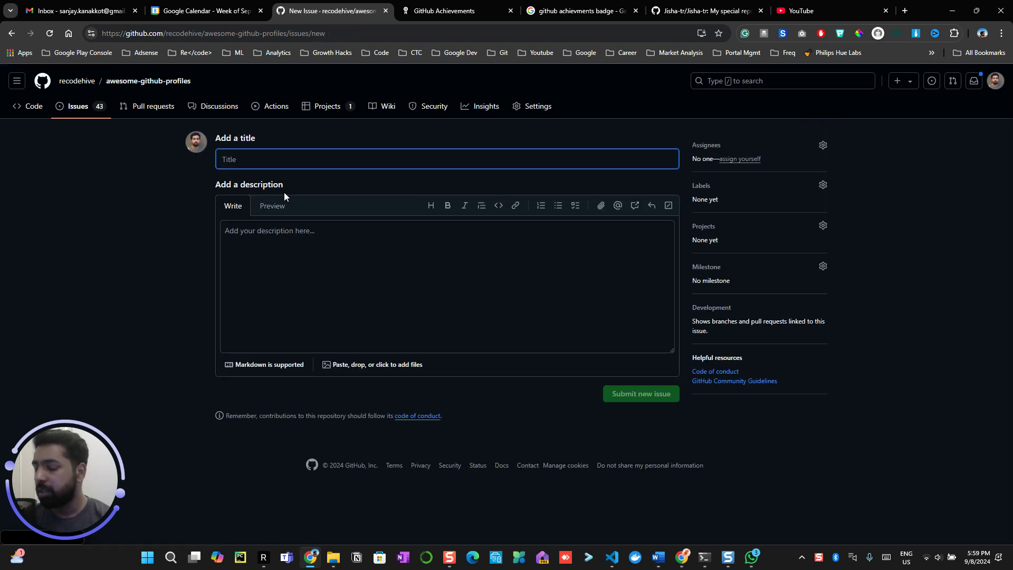
text(i want o )
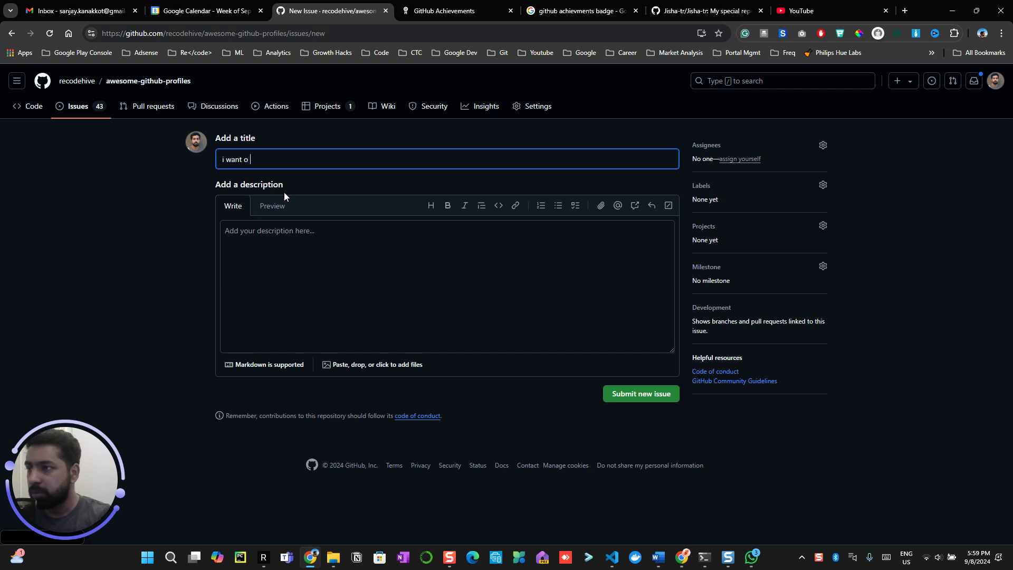
key(BackSpace)
key(BackSpace)
text(to improve)
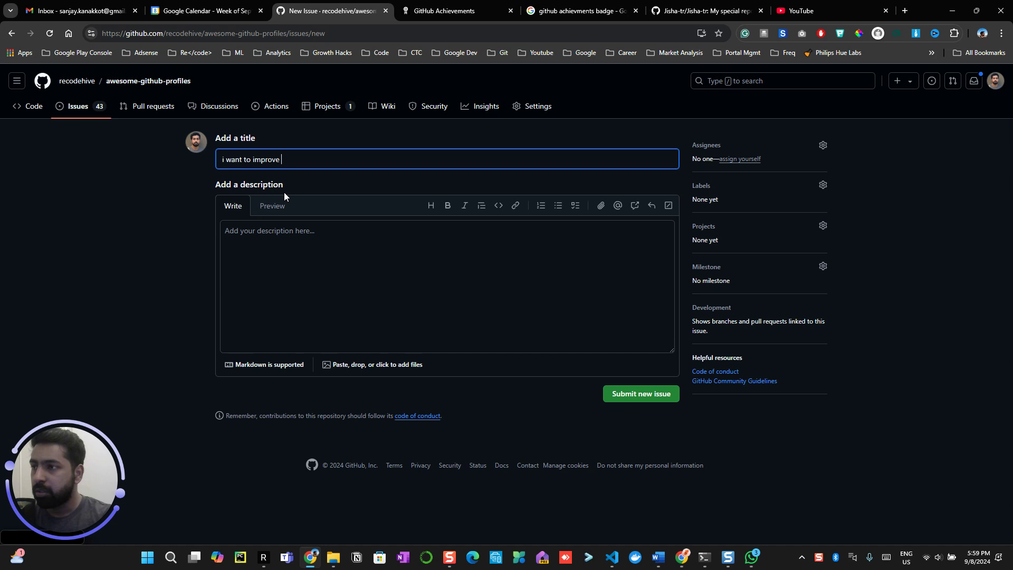
text(home page UI)
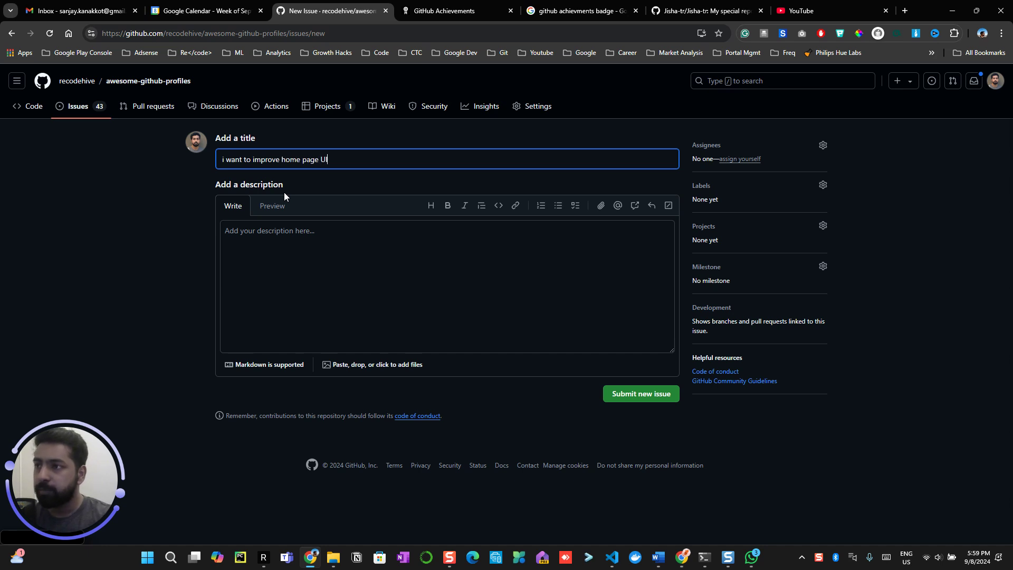
drag(344, 159, 190, 159)
key(ctrl+c)
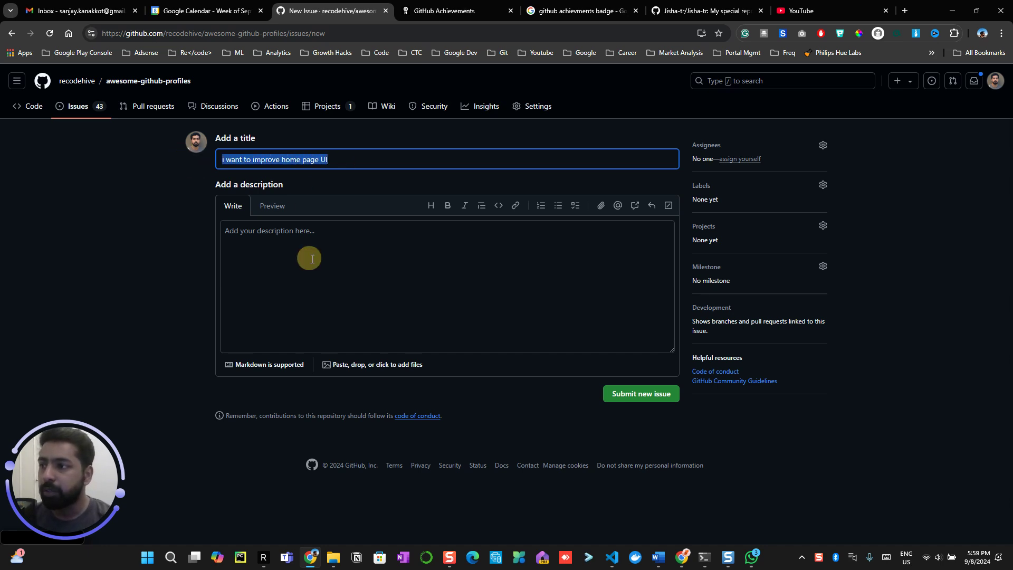
click(312, 259)
key(ctrl+v)
click(643, 394)
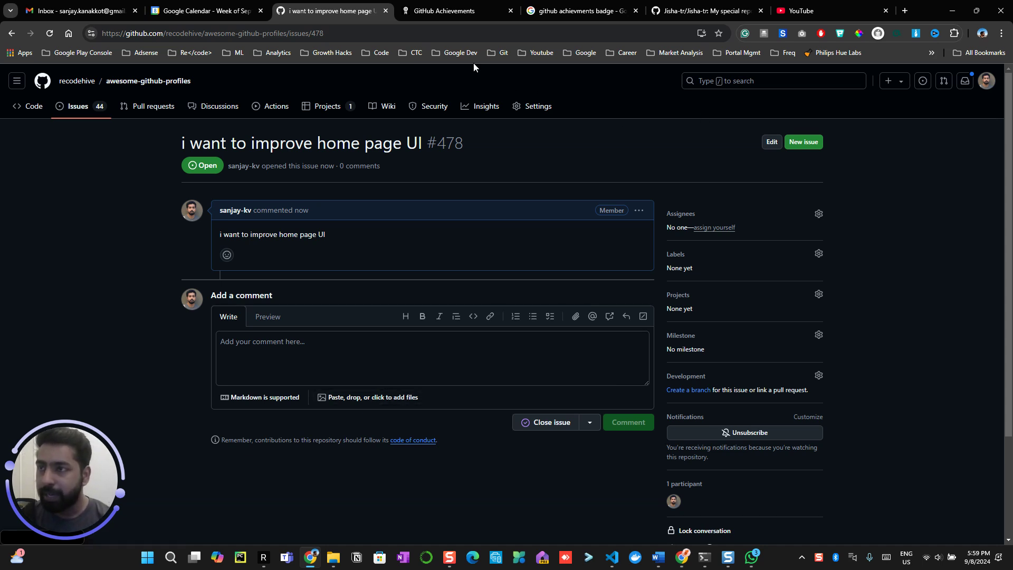
key(alt+Tab)
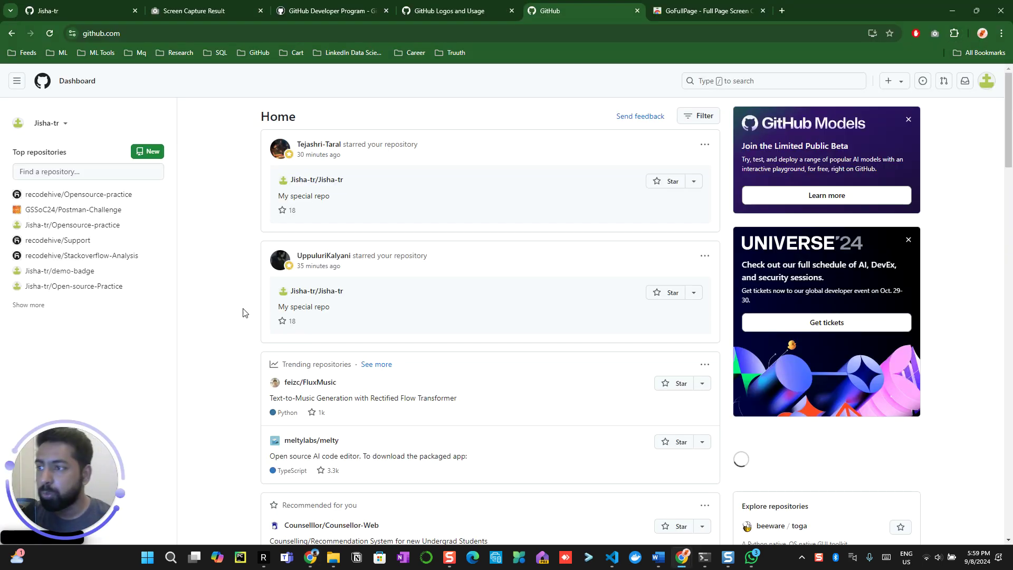
click(987, 81)
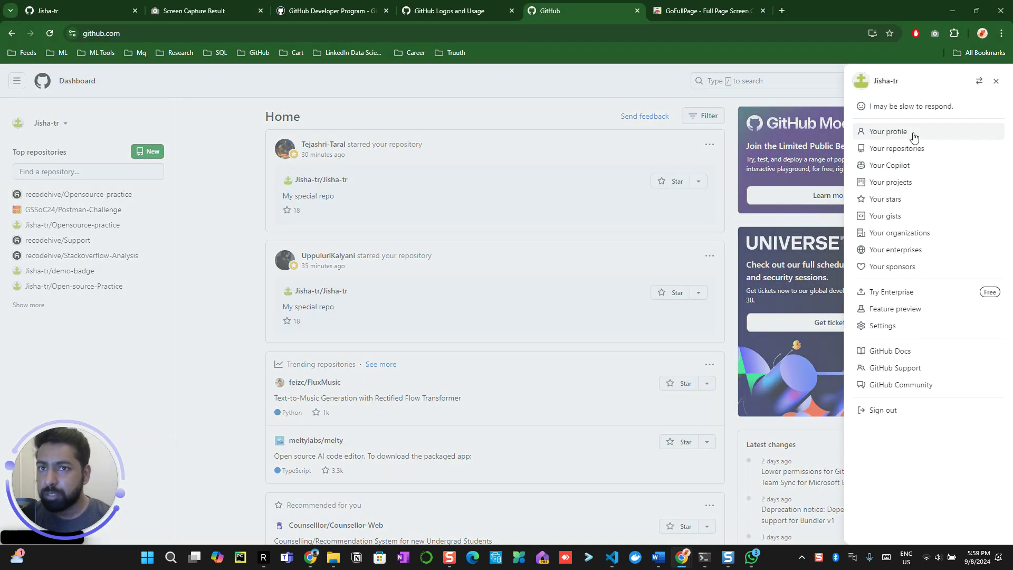
click(888, 131)
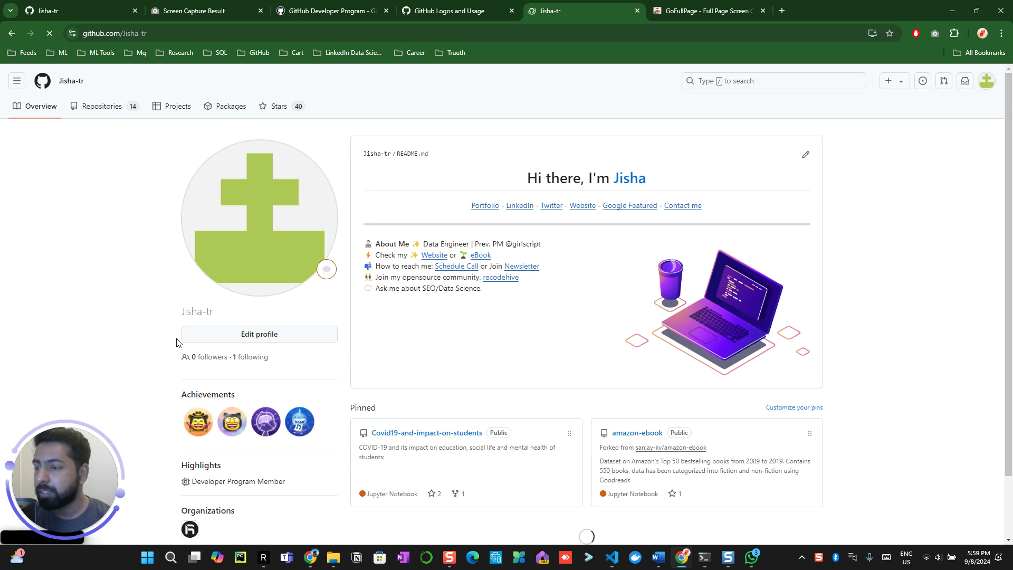
scroll(198, 374, down, 1)
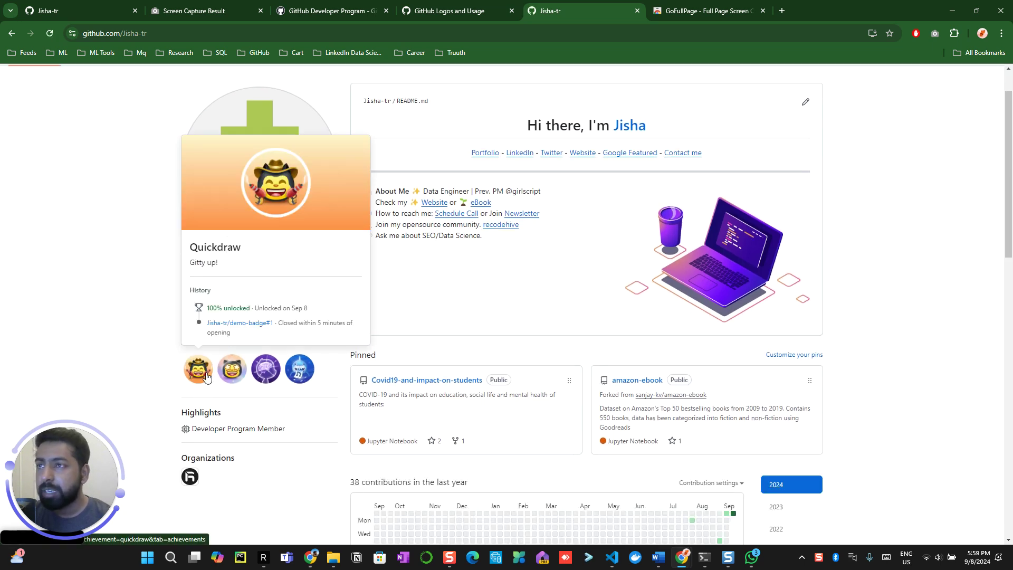
key(alt+Tab)
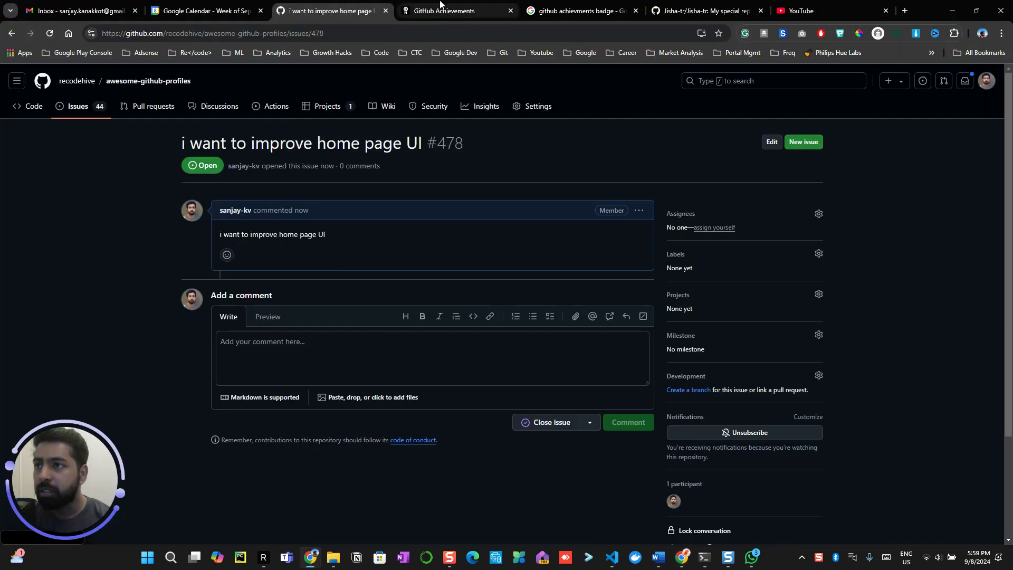
Bring the Achievements badge table forward and clear its text selection
key(ctrl+Tab)
click(746, 371)
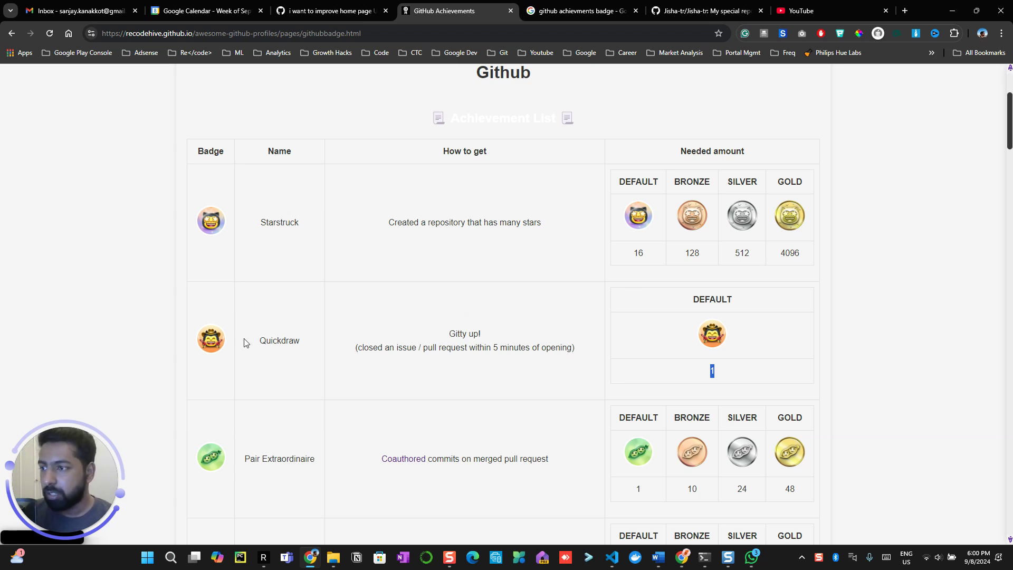
scroll(309, 356, down, 2)
scroll(310, 356, down, 2)
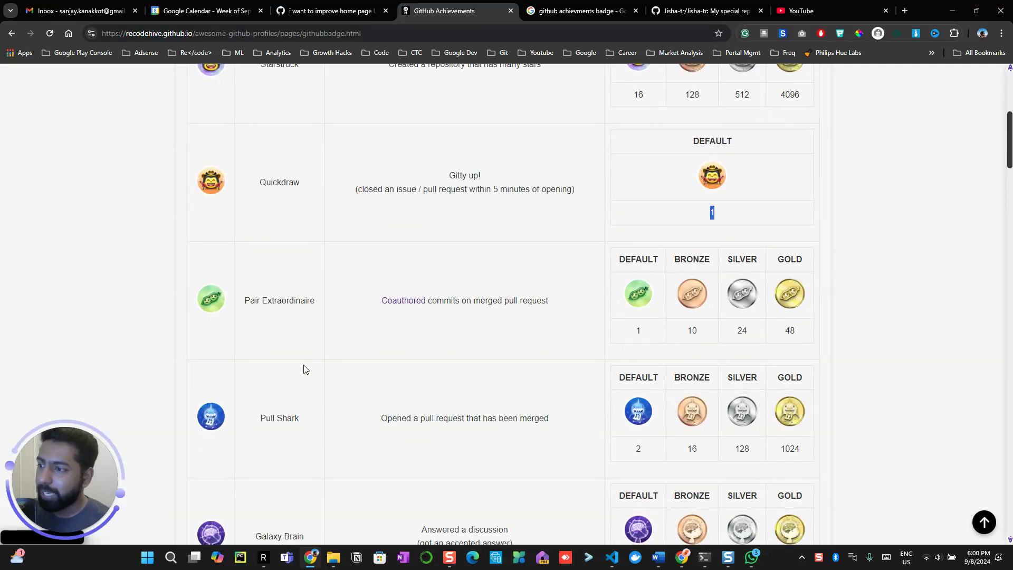
scroll(303, 368, down, 1)
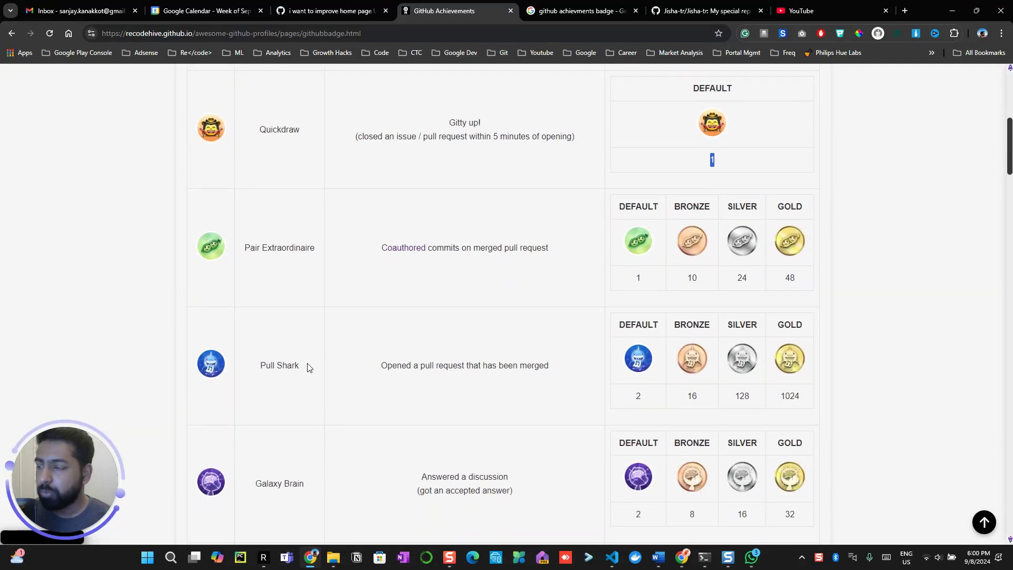
scroll(309, 366, down, 2)
scroll(309, 372, down, 1)
scroll(310, 388, down, 2)
scroll(308, 387, down, 1)
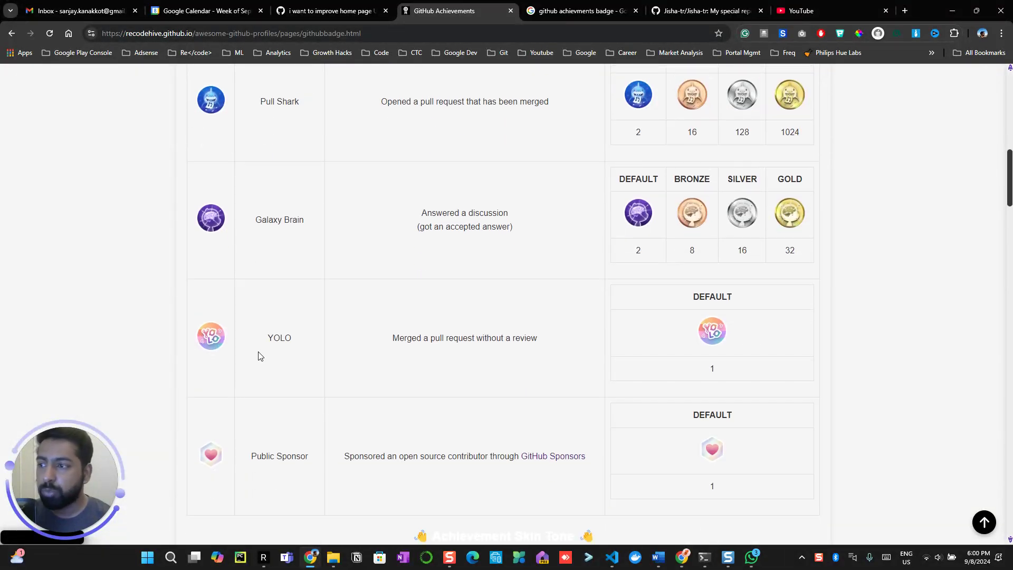